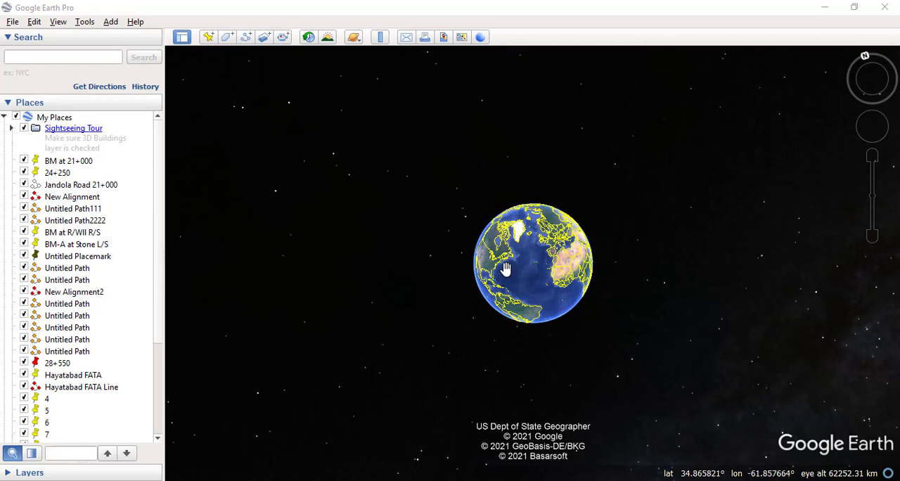
# - Fly to the saved placemark P6 and locate the rectangular built-up block beside the highway interchange south of it
pyautogui.scroll(-4, 89, 377)
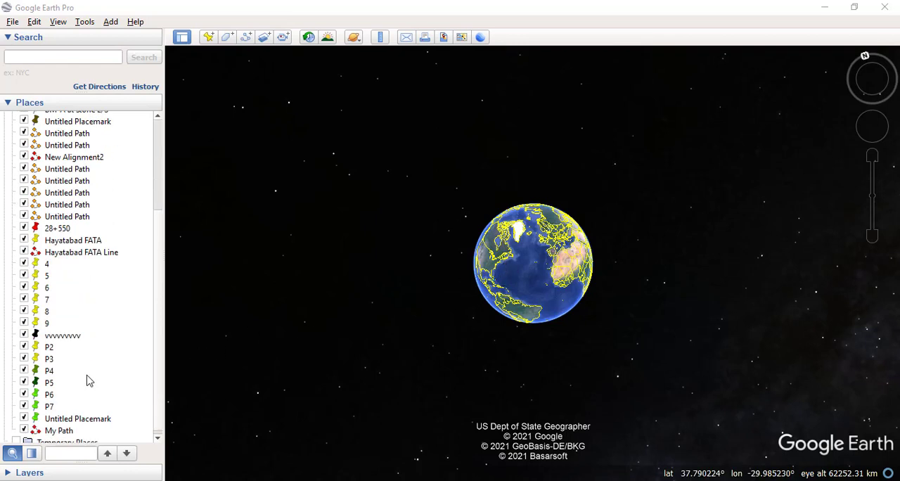
pyautogui.doubleClick(49, 390)
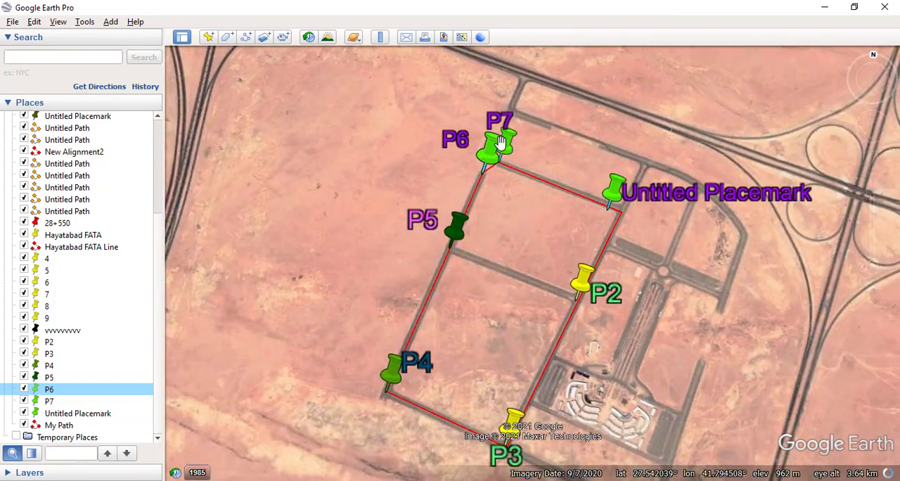
pyautogui.scroll(-5, 507, 281)
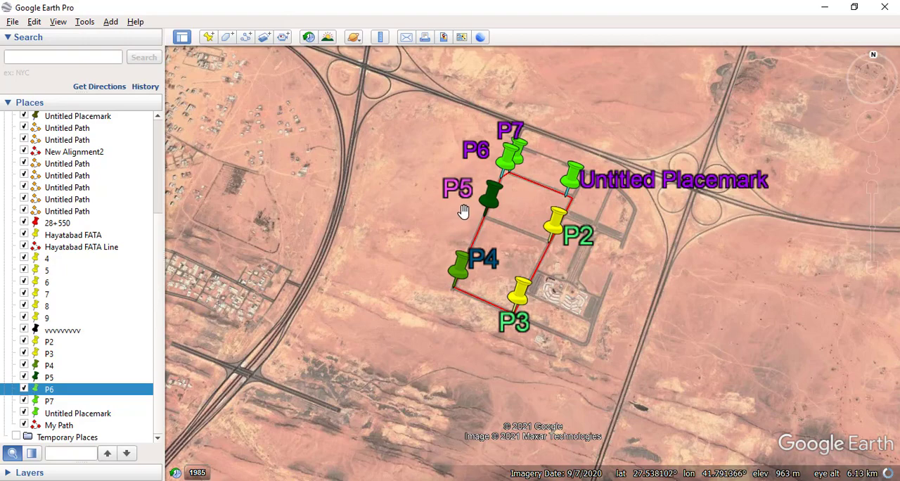
pyautogui.scroll(-4, 505, 197)
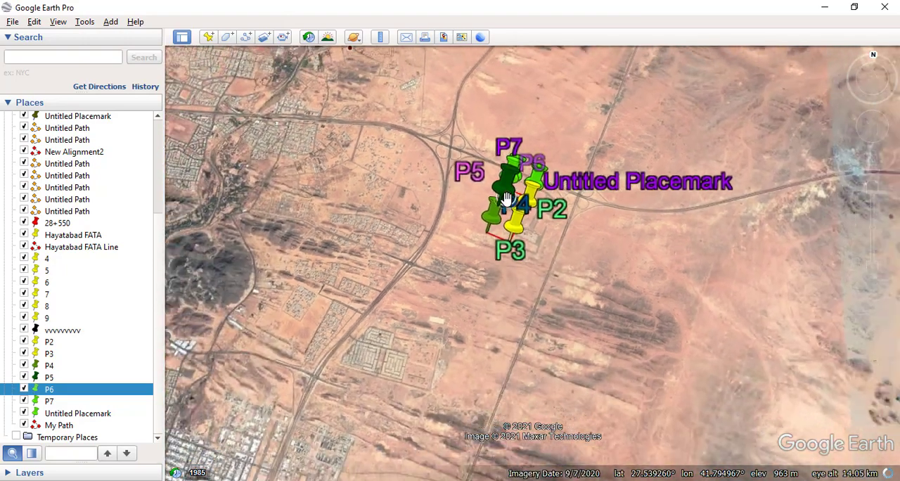
pyautogui.scroll(-3, 507, 200)
pyautogui.moveTo(502, 265); pyautogui.dragTo(500, 153)
pyautogui.scroll(2, 504, 275)
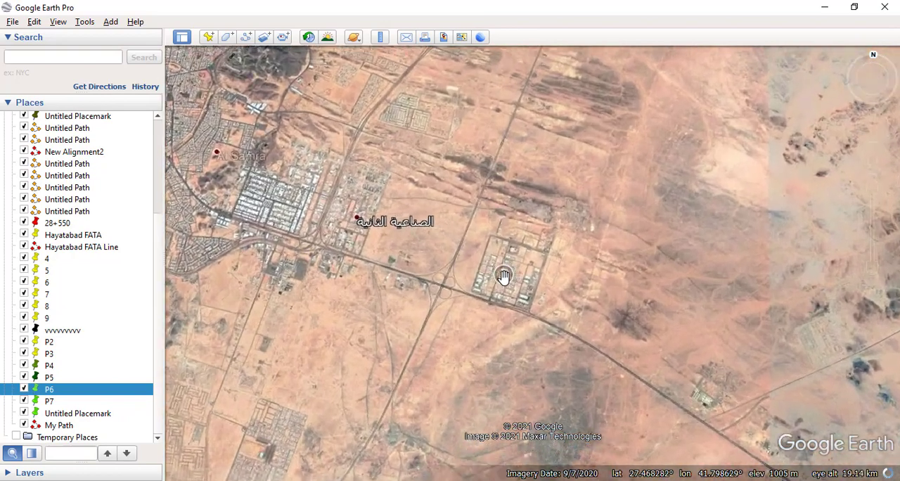
pyautogui.scroll(3, 504, 276)
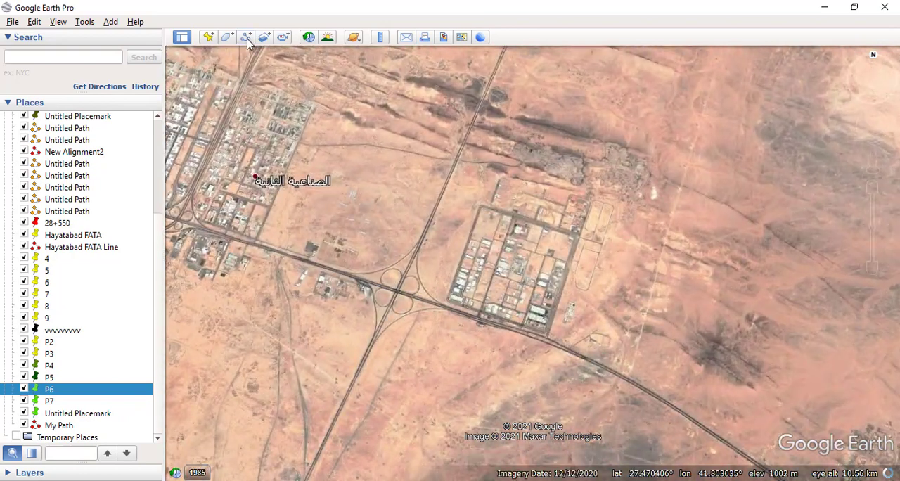
# - Start a new path named abcd with a blue line of width 5.0
pyautogui.click(246, 38)
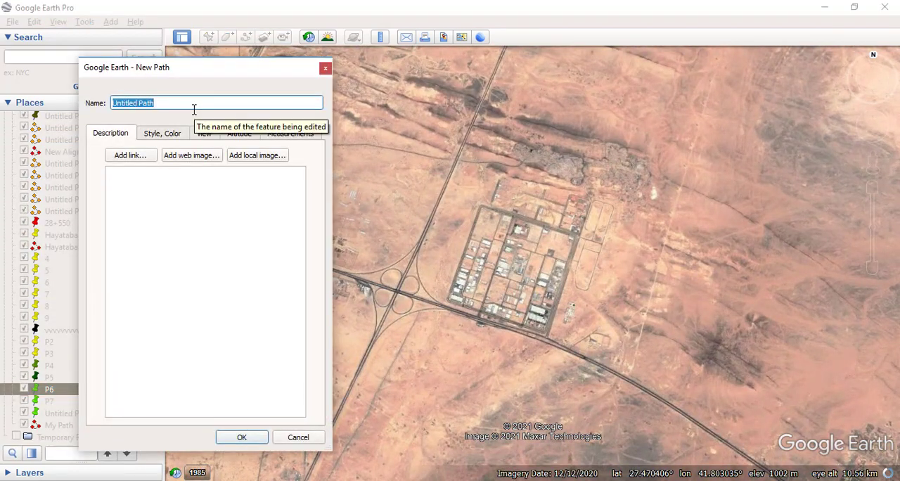
pyautogui.write('abcd')
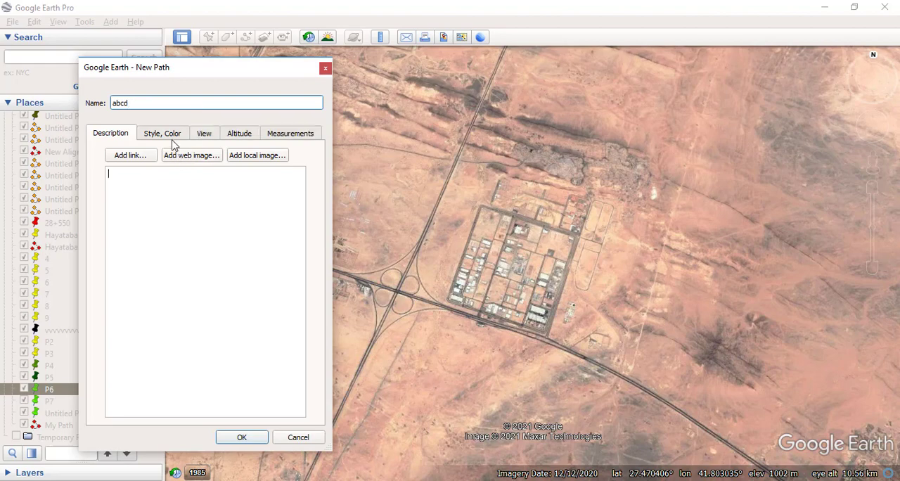
pyautogui.click(171, 138)
pyautogui.click(147, 180)
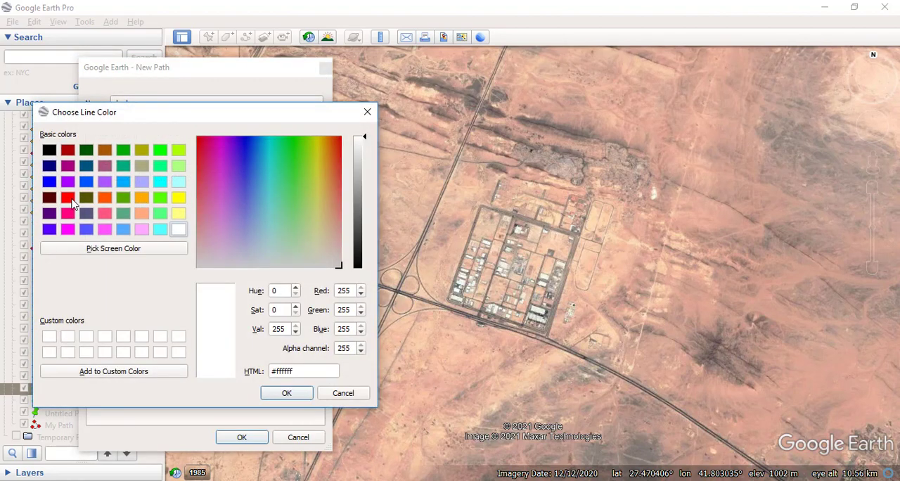
pyautogui.click(49, 182)
pyautogui.click(286, 394)
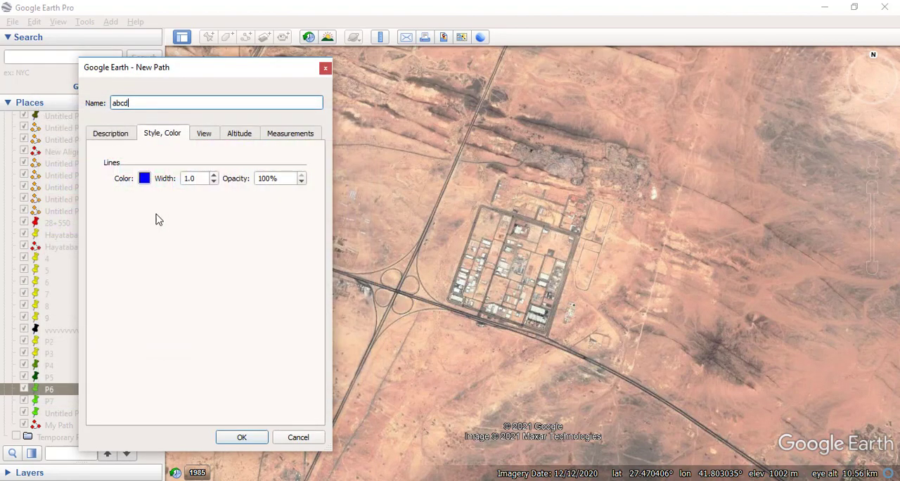
pyautogui.click(201, 179)
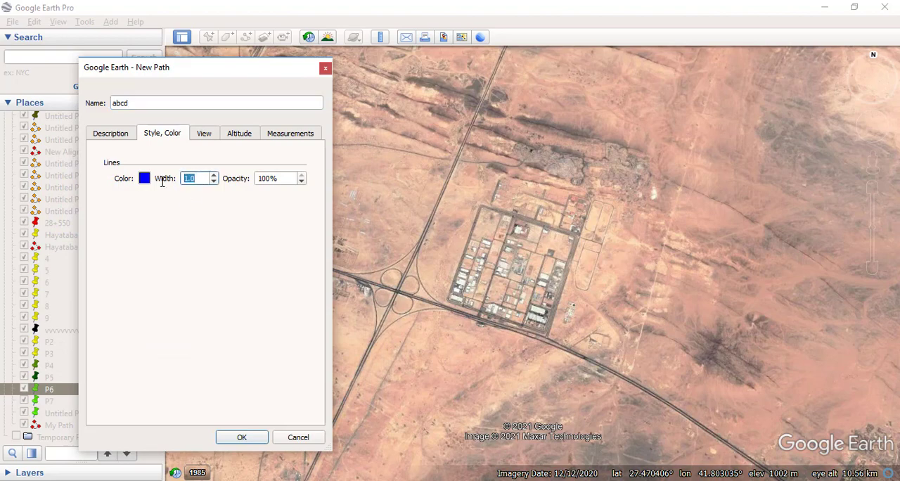
# - Trace the path around the block's perimeter roads from the northwest corner through the other three corners, closing it at the start
pyautogui.scroll(3, 482, 205)
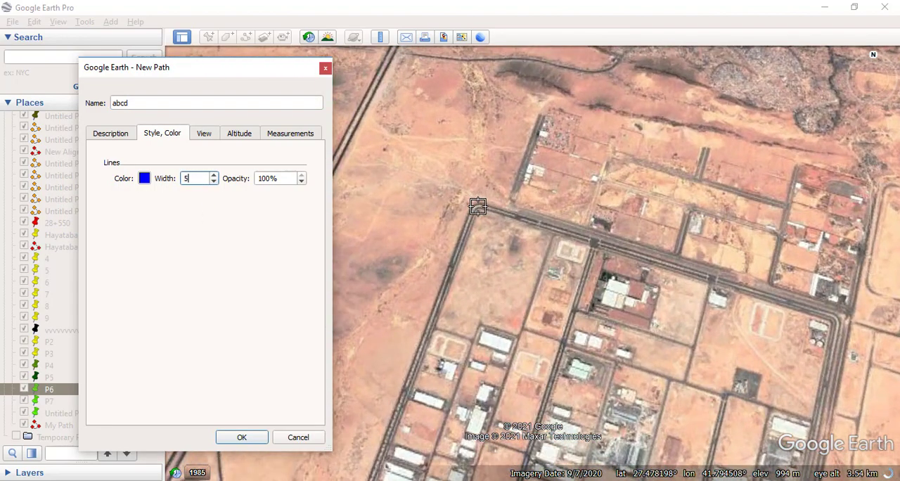
pyautogui.click(476, 205)
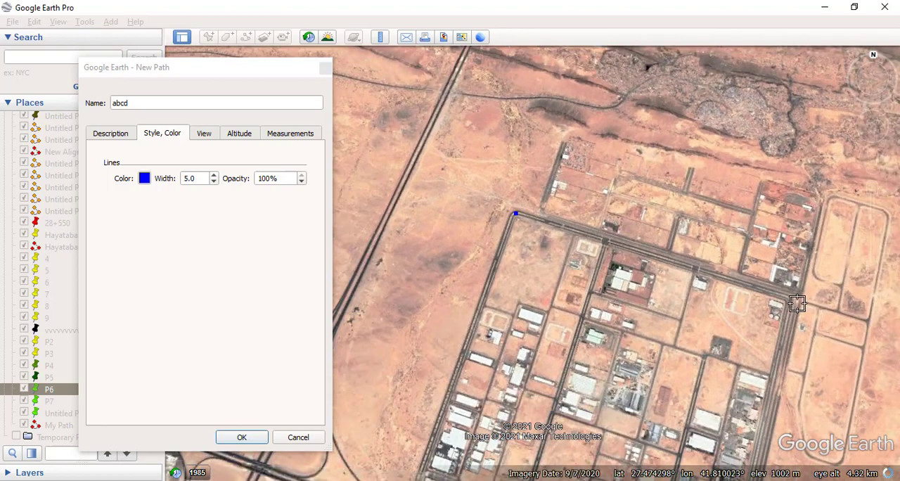
pyautogui.click(796, 303)
pyautogui.scroll(-3, 797, 303)
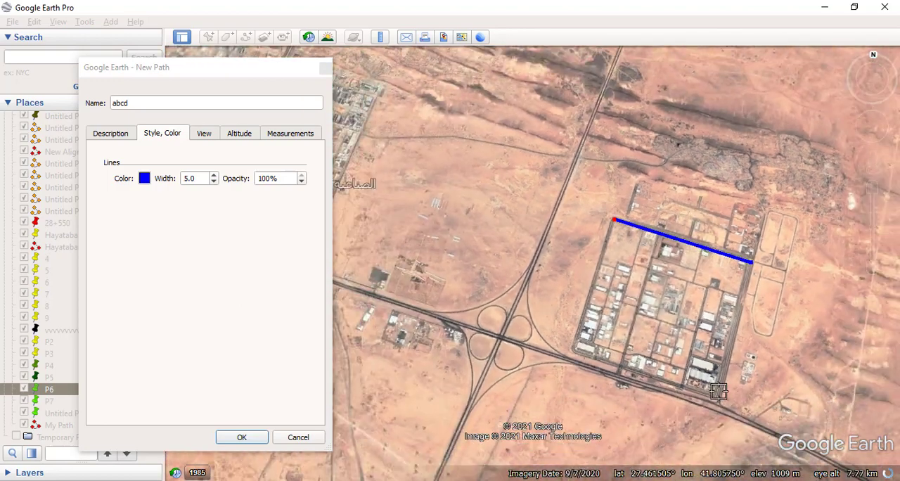
pyautogui.click(716, 396)
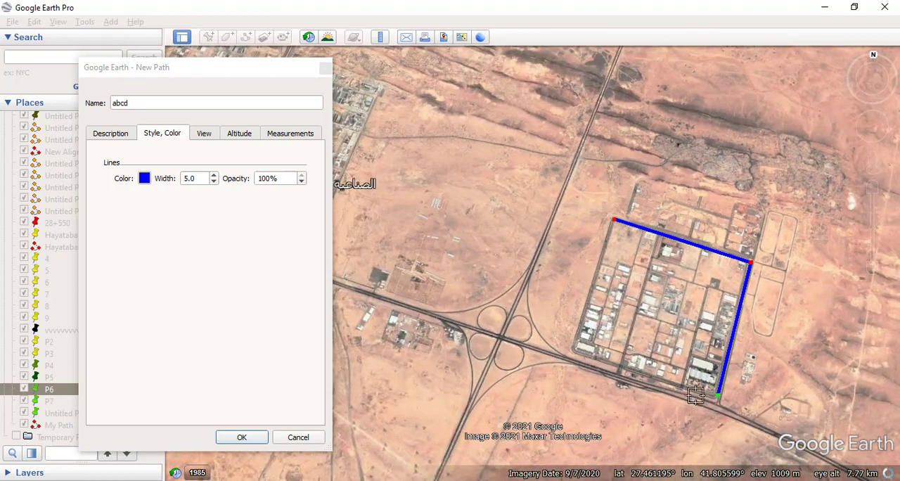
pyautogui.click(578, 352)
pyautogui.click(614, 221)
pyautogui.scroll(3, 613, 220)
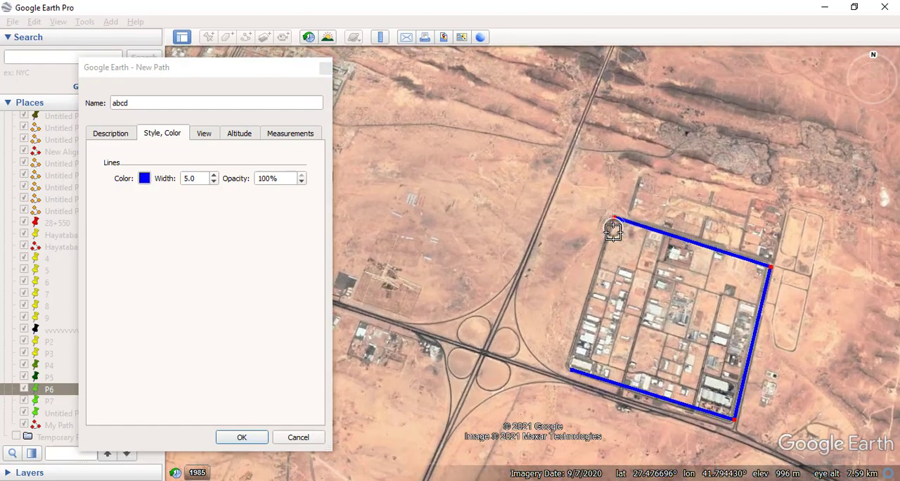
pyautogui.scroll(3, 613, 221)
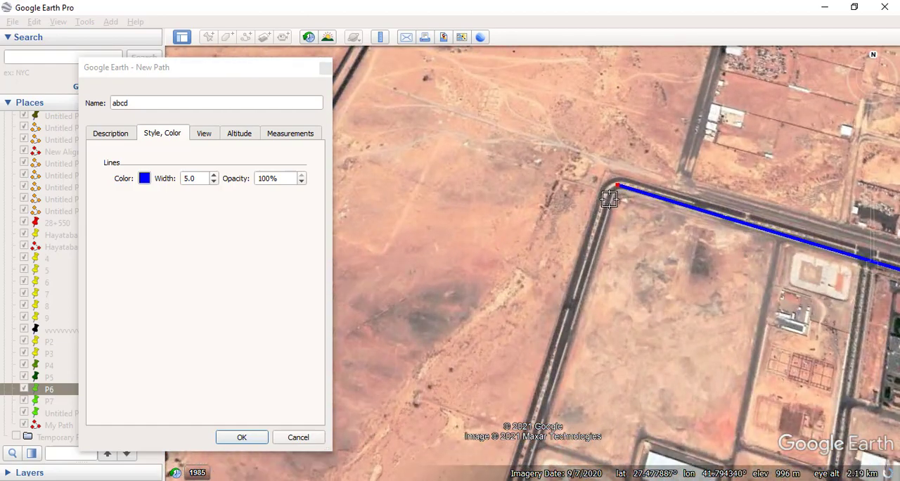
pyautogui.click(610, 199)
pyautogui.click(614, 186)
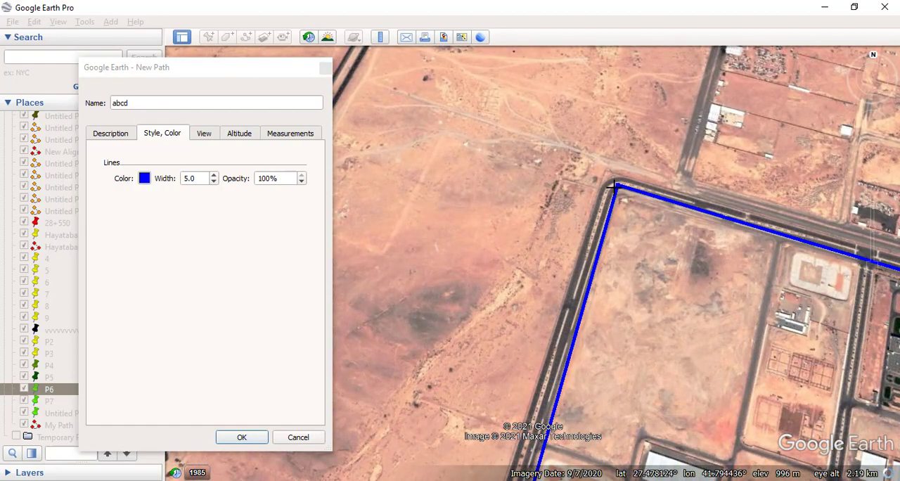
# - Check the path's corners, shift the southeast corner onto the perimeter road's bend, and accept the new path
pyautogui.scroll(-4, 567, 173)
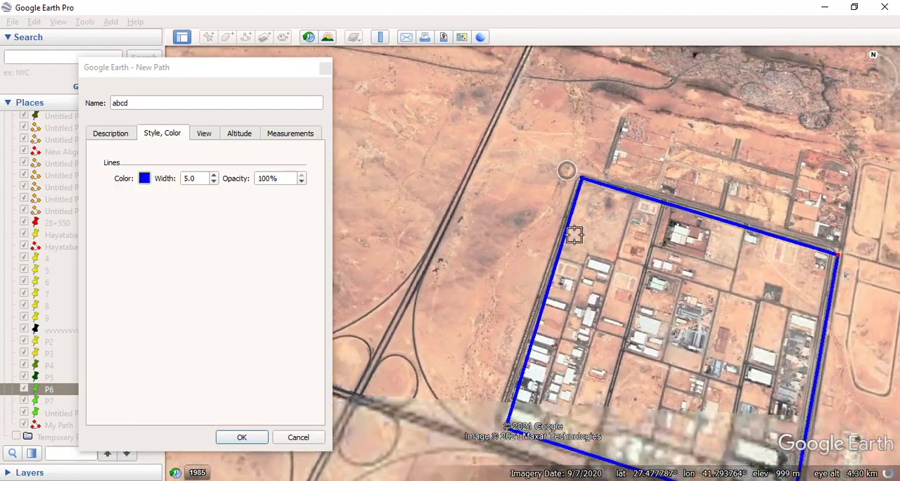
pyautogui.scroll(3, 515, 397)
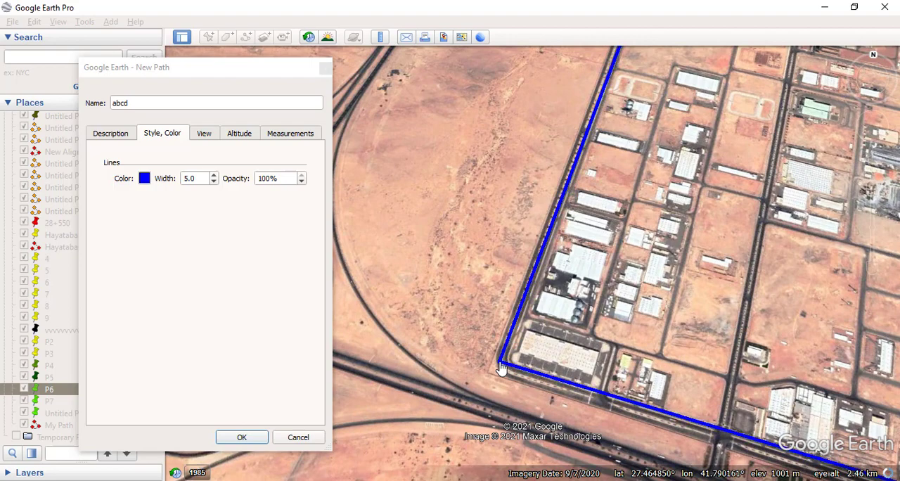
pyautogui.scroll(-1, 458, 317)
pyautogui.scroll(-2, 459, 316)
pyautogui.scroll(4, 757, 418)
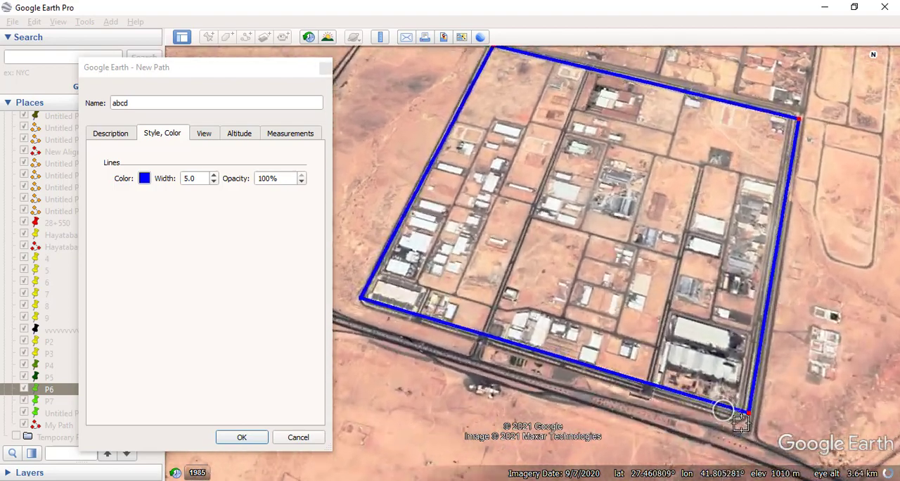
pyautogui.scroll(2, 757, 417)
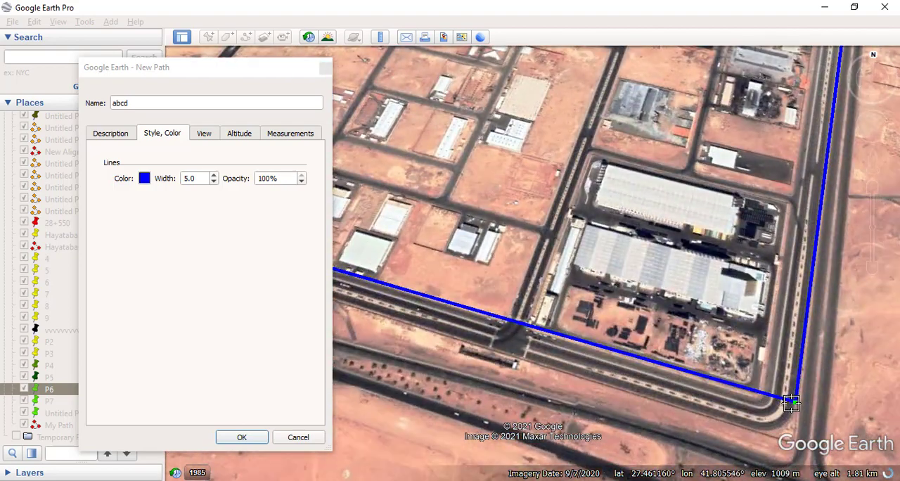
pyautogui.scroll(-1, 787, 419)
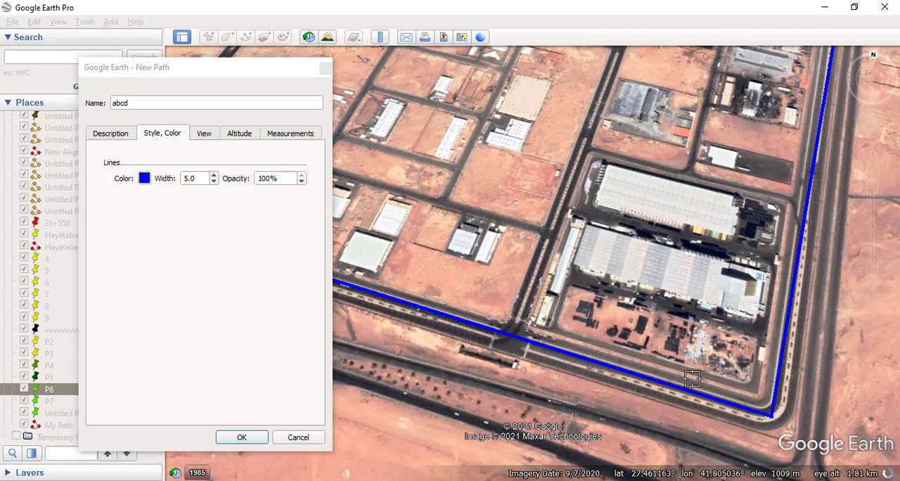
pyautogui.scroll(-3, 675, 359)
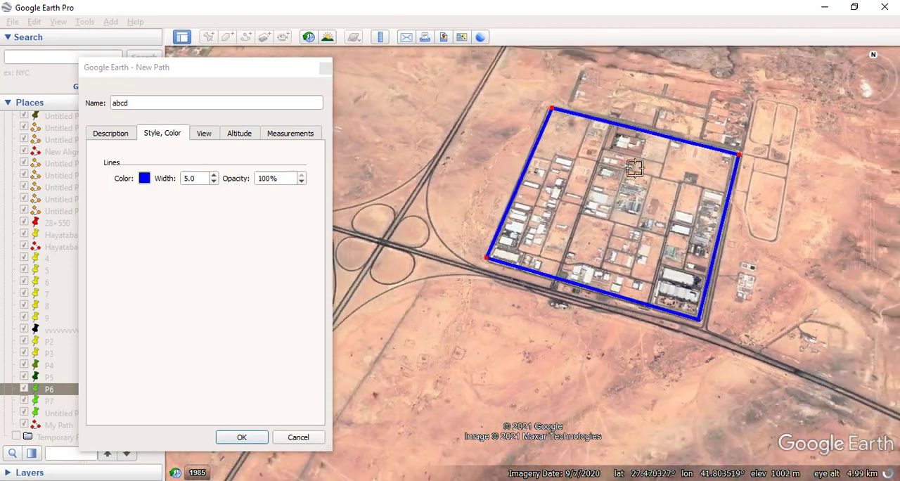
pyautogui.scroll(-1, 602, 183)
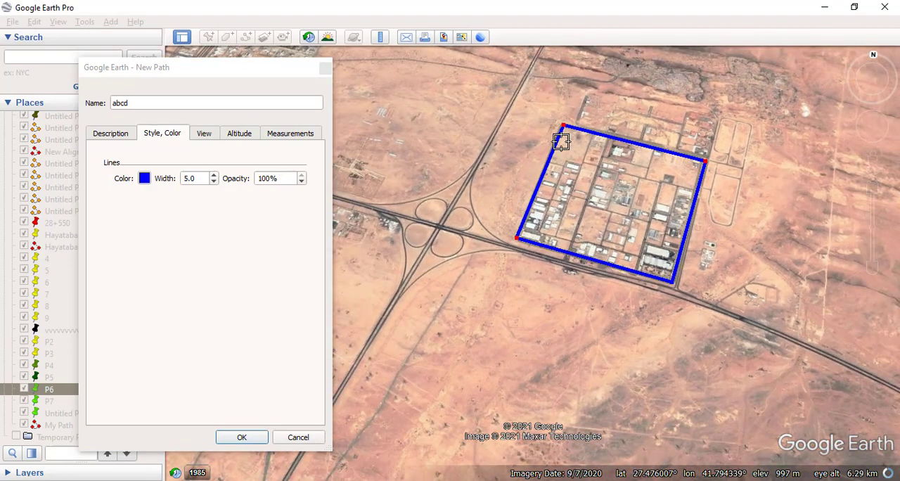
pyautogui.scroll(2, 562, 142)
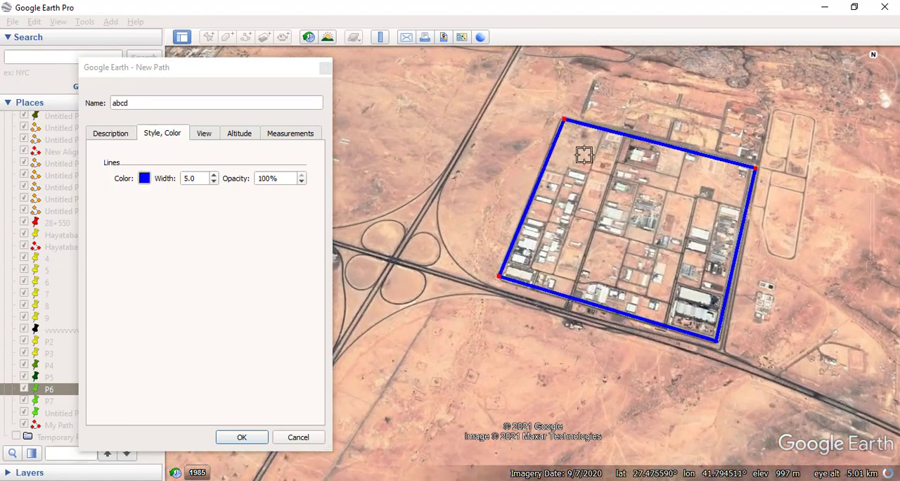
pyautogui.click(241, 437)
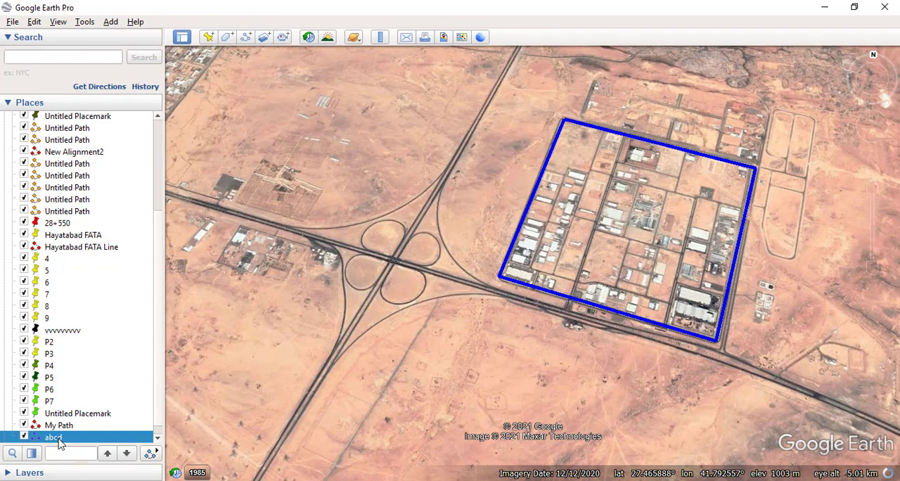
# - Save the abcd path to the Desktop as a Kmz file named abcd and close Google Earth Pro
pyautogui.scroll(-1, 85, 419)
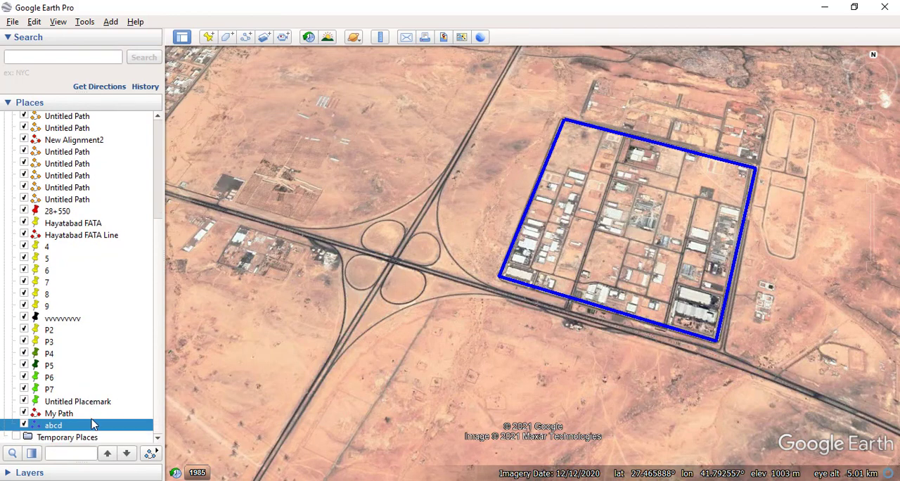
pyautogui.rightClick(53, 427)
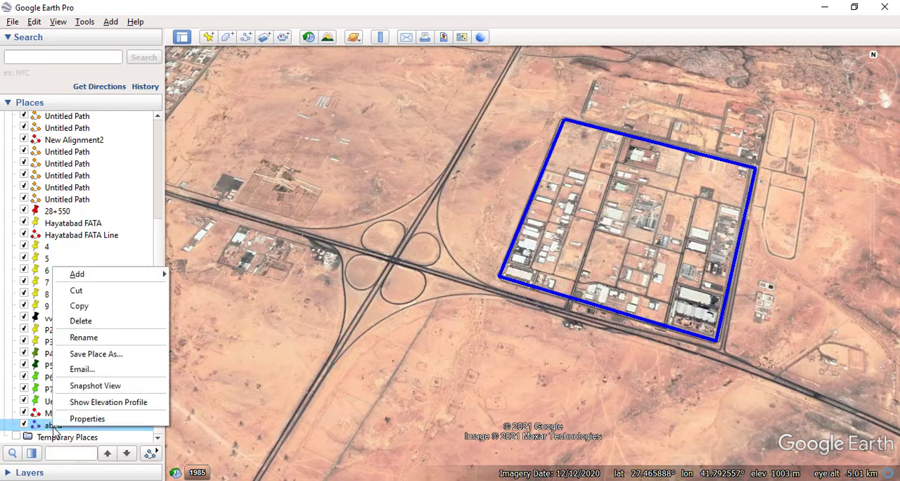
pyautogui.click(89, 355)
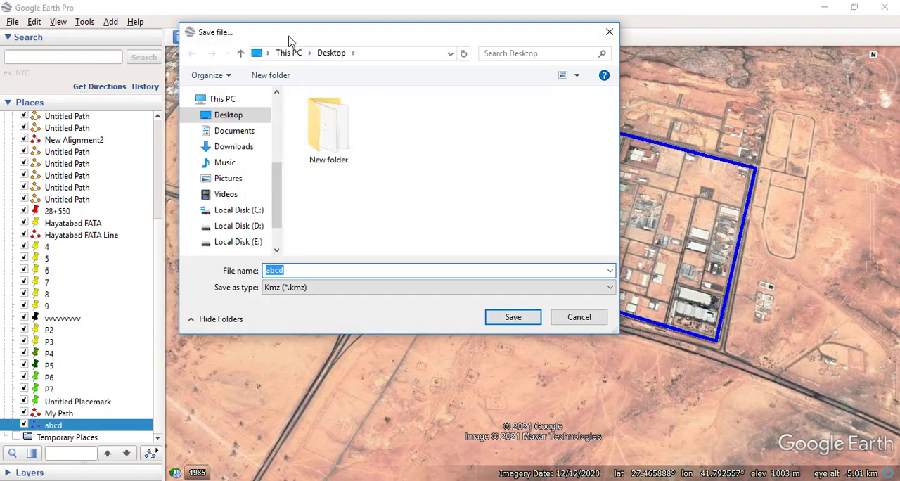
pyautogui.moveTo(288, 41); pyautogui.dragTo(375, 53)
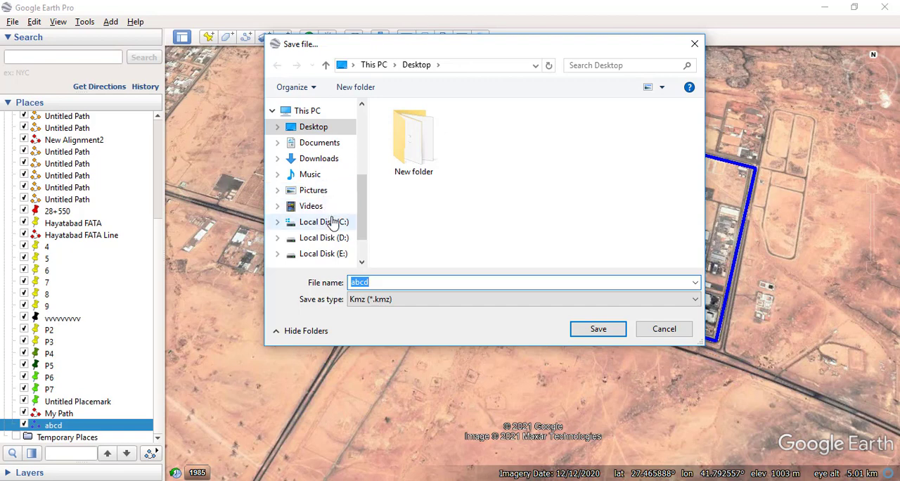
pyautogui.moveTo(359, 239); pyautogui.dragTo(363, 193)
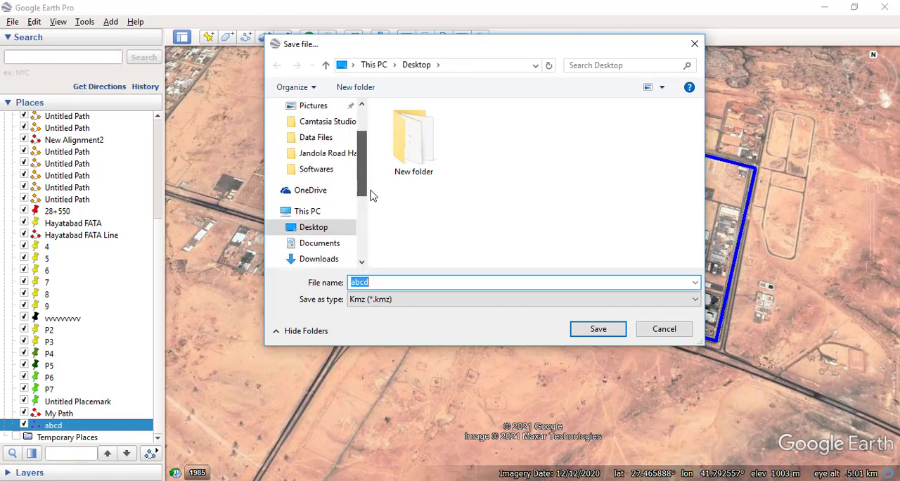
pyautogui.scroll(1, 342, 204)
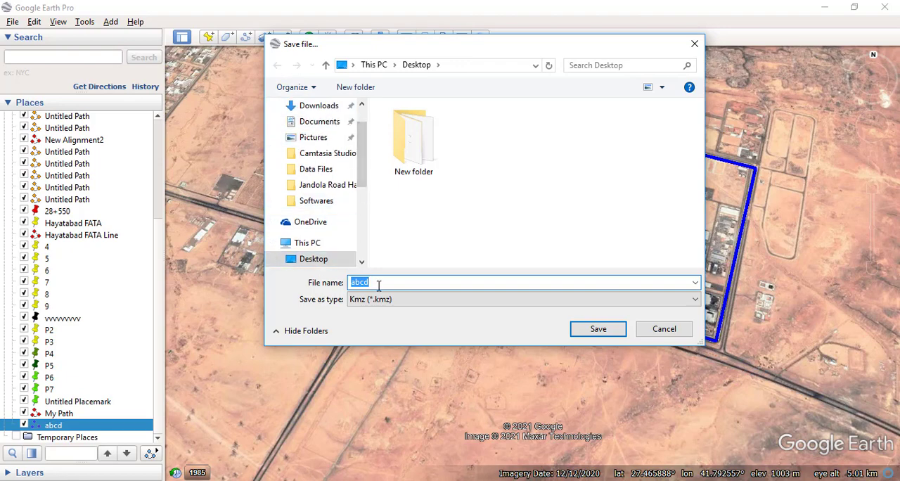
pyautogui.click(612, 331)
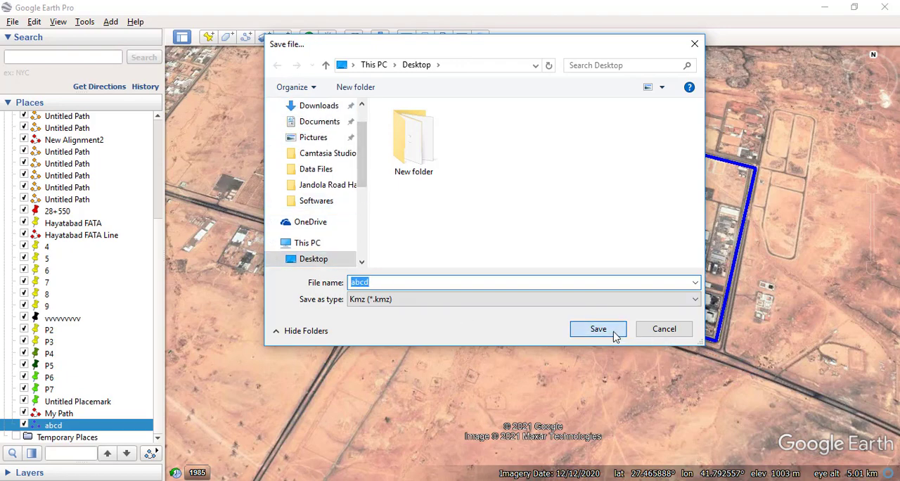
pyautogui.click(887, 8)
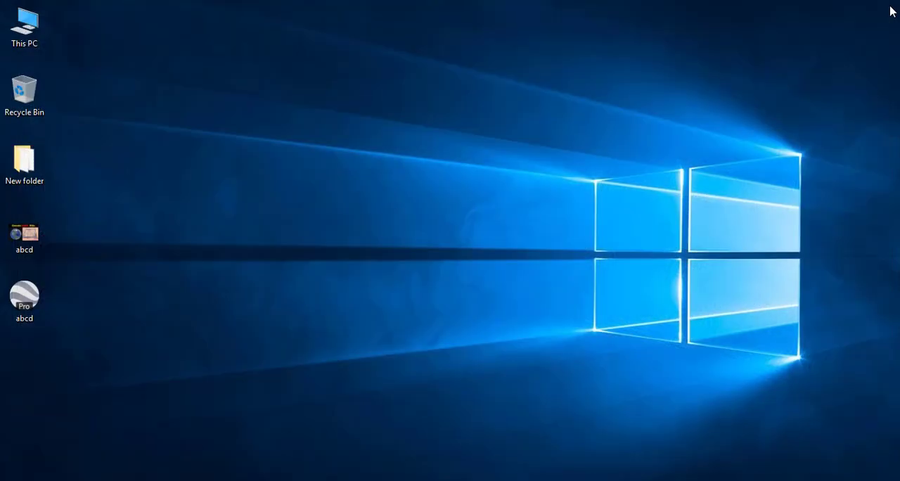
# - Open the abcd KMZ file from the Desktop in Google Earth Pro and delete the original abcd path from the saved places
pyautogui.doubleClick(30, 316)
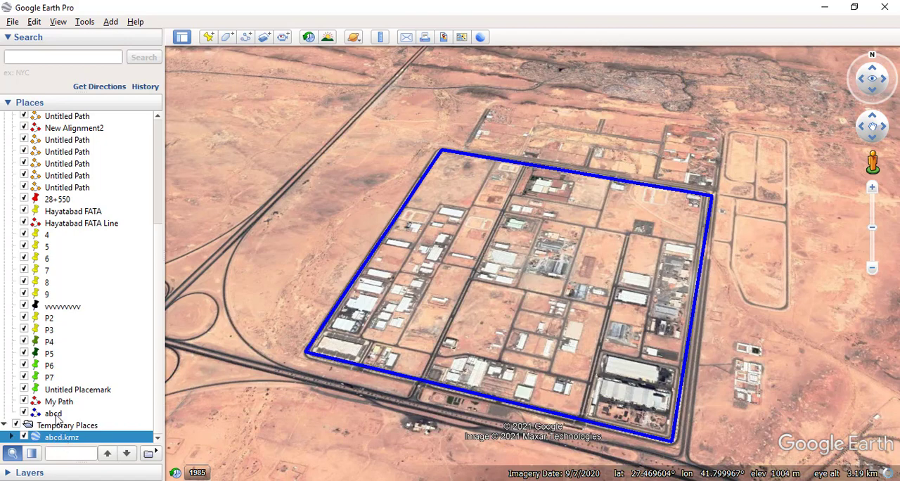
pyautogui.rightClick(55, 415)
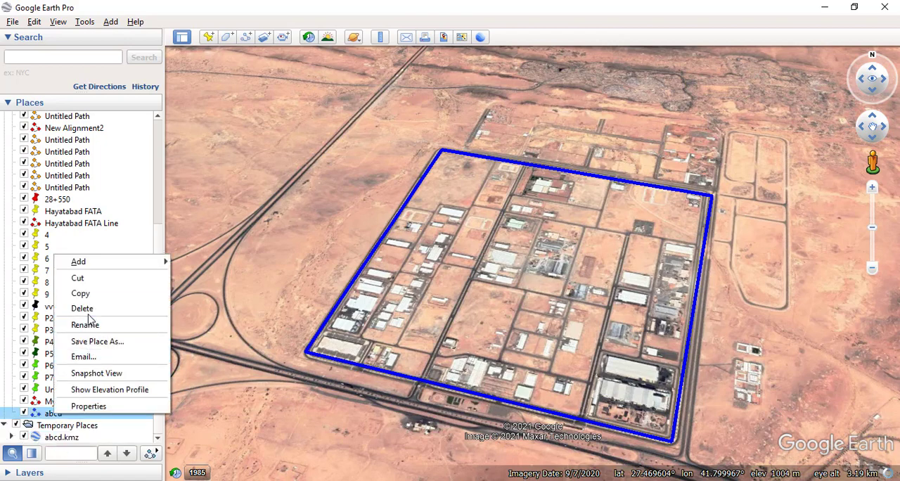
pyautogui.click(91, 313)
pyautogui.click(449, 261)
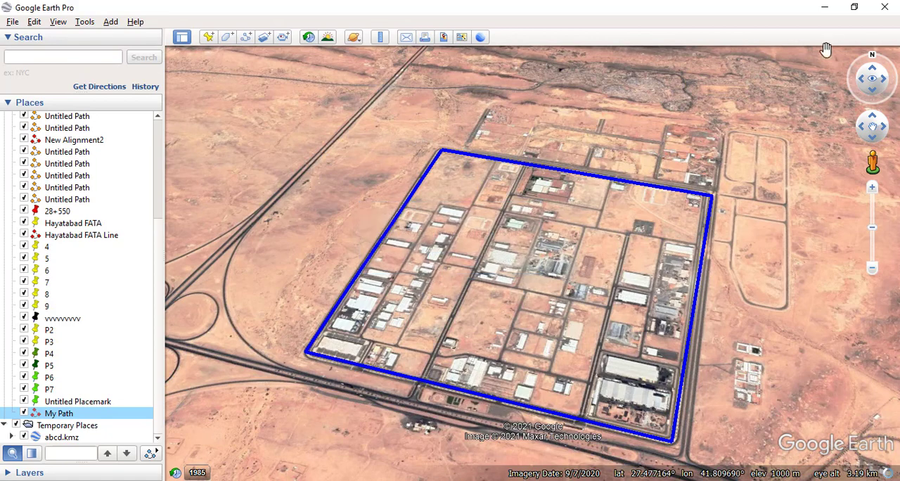
# - Close Google Earth Pro, saving the temporary items to My Places, and reopen the abcd KMZ file from the Desktop
pyautogui.click(886, 8)
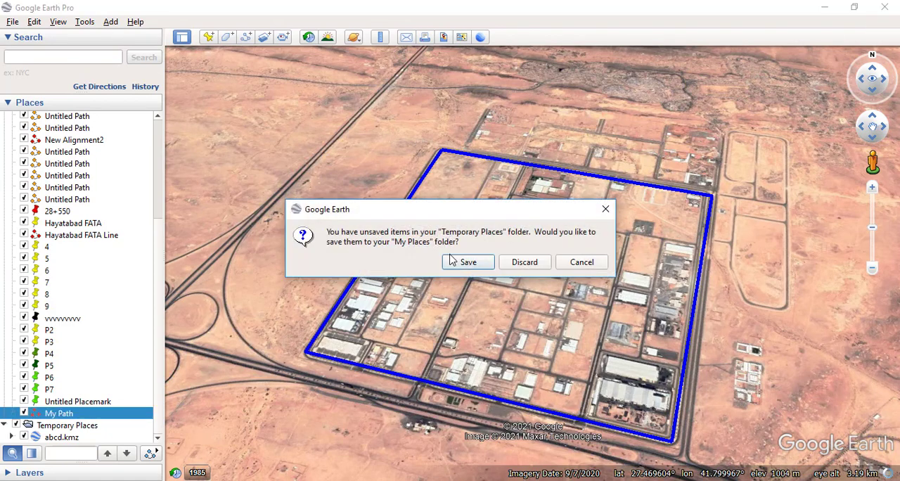
pyautogui.click(467, 263)
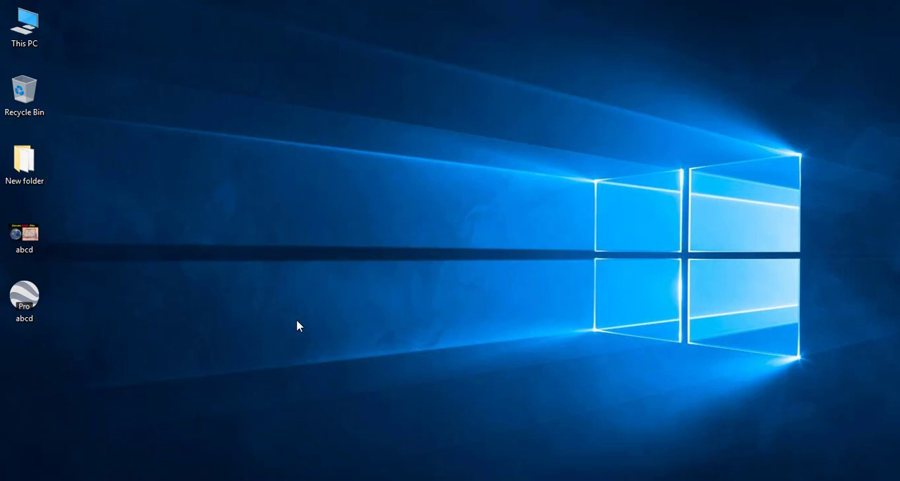
pyautogui.doubleClick(27, 301)
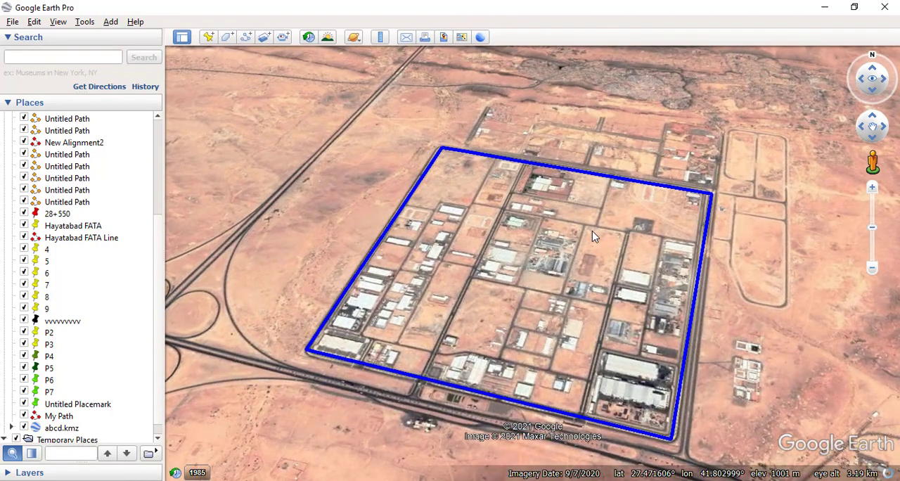
pyautogui.scroll(-1, 598, 236)
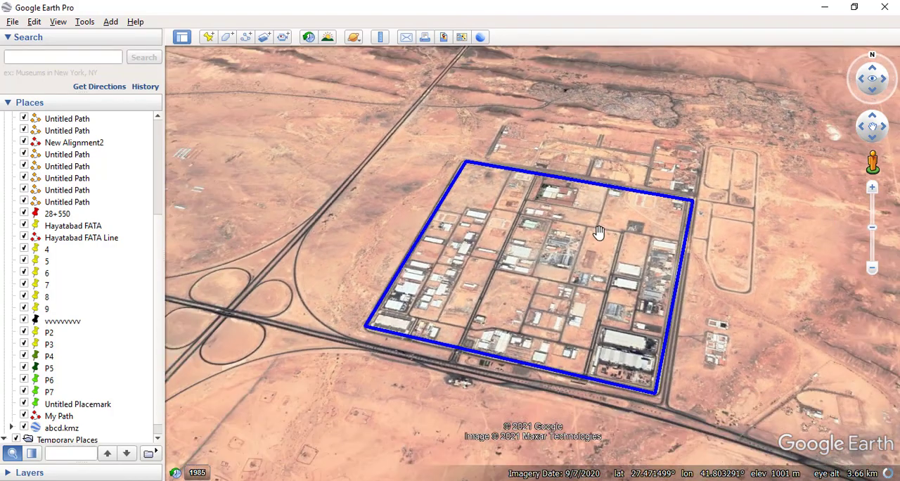